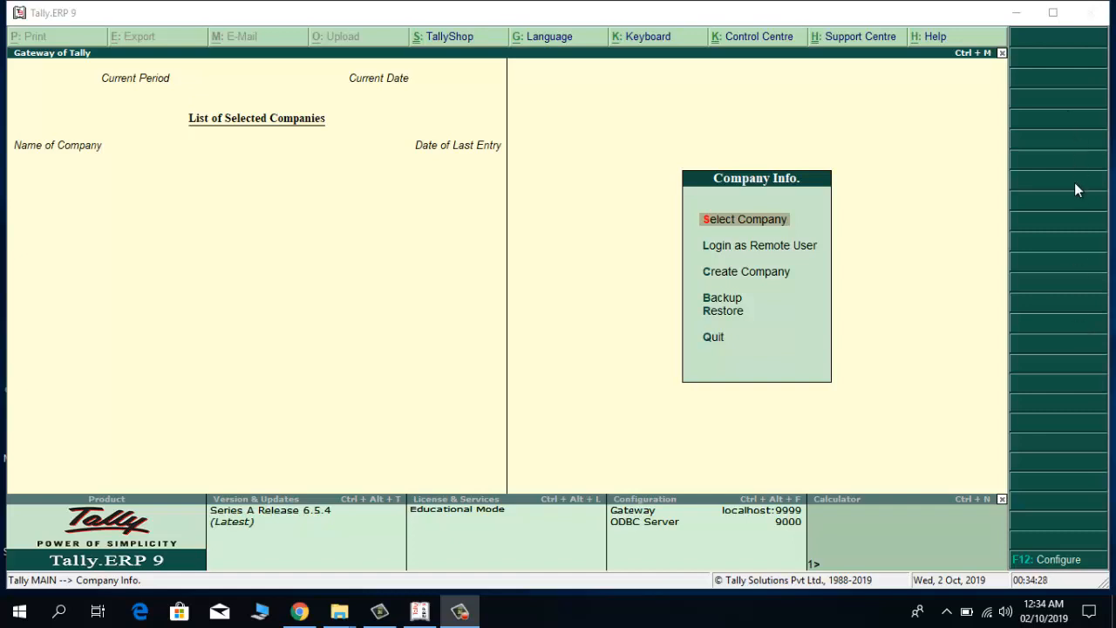
# Start a new company named 'Usman Mobile & Computers'.
pyautogui.click(728, 279)
pyautogui.click(728, 272)
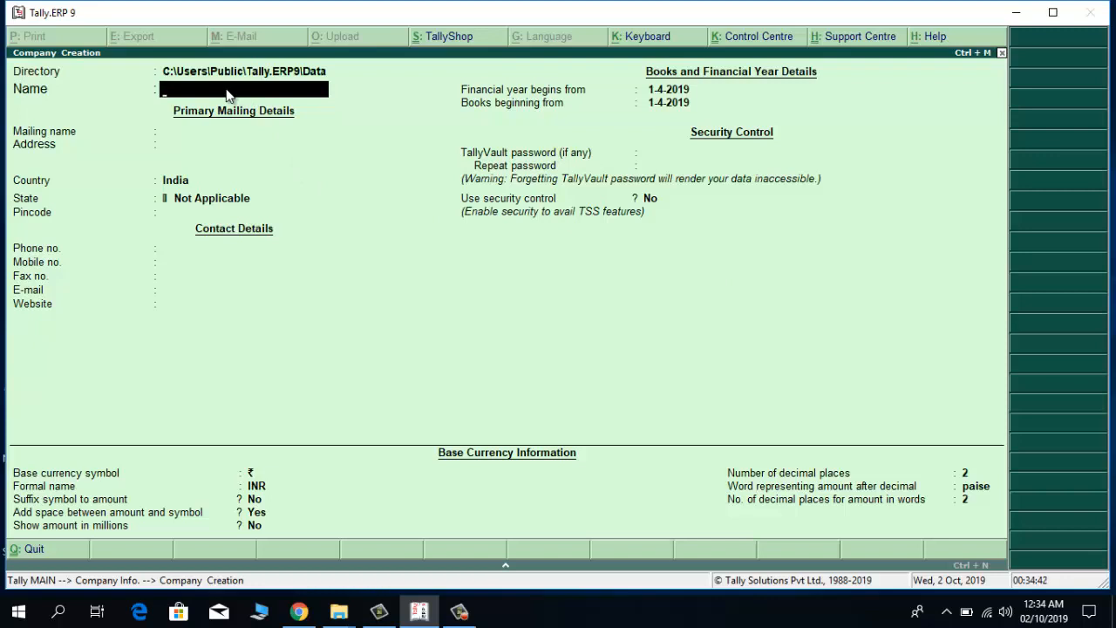
pyautogui.write('Usman Mobile & Cu')
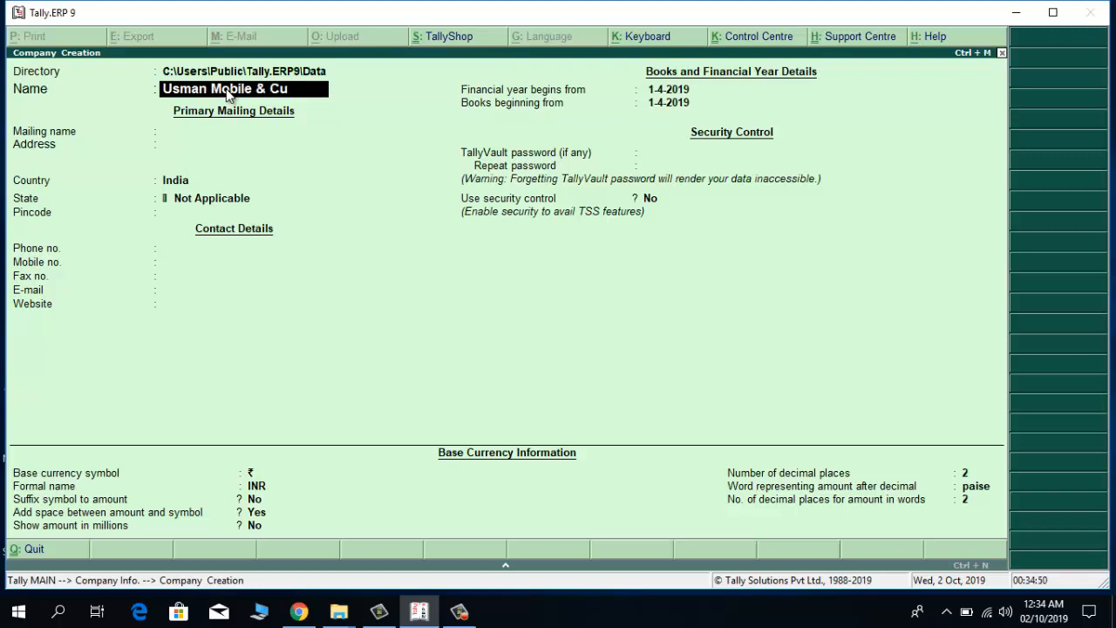
pyautogui.press('BackSpace')
pyautogui.write('omputer')
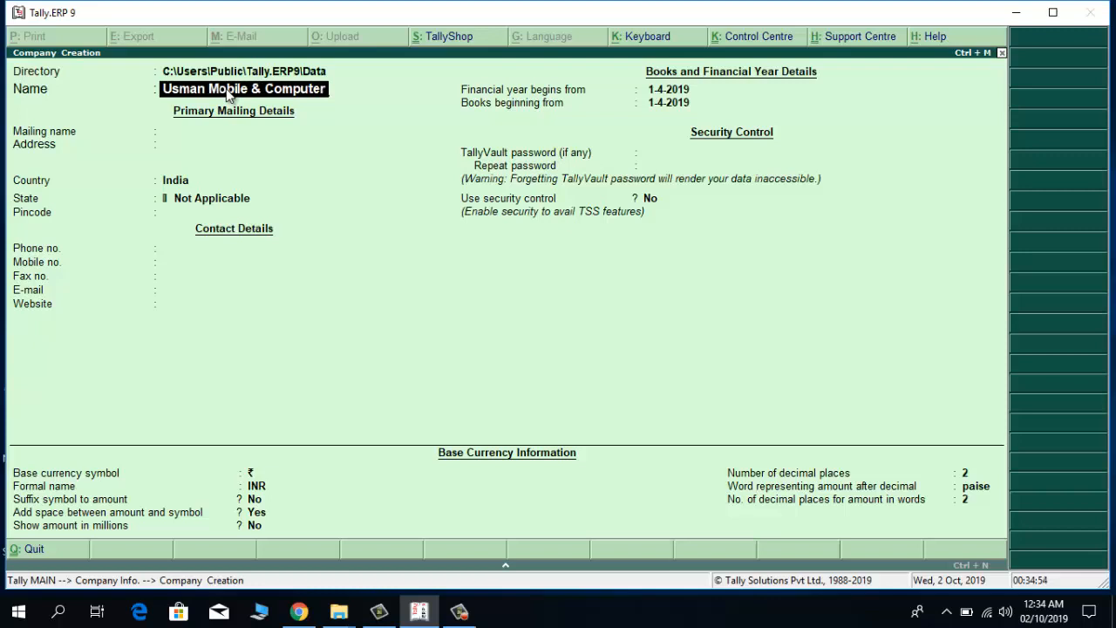
pyautogui.write('s')
pyautogui.press('Return')
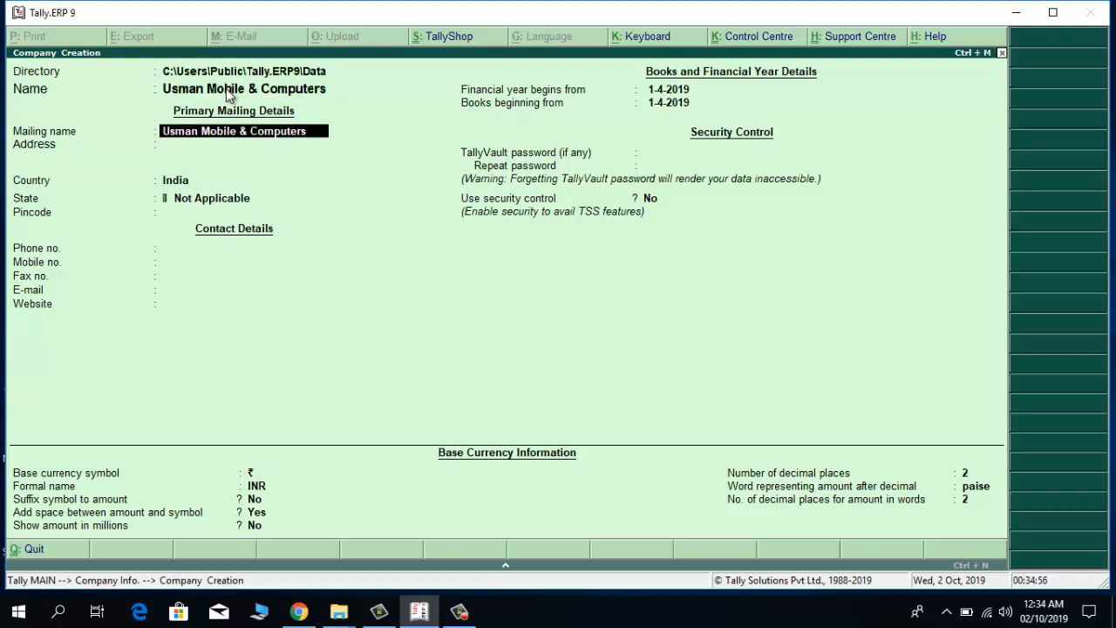
# Keep the company name as the mailing name and enter Lahore as the address.
pyautogui.press('Return')
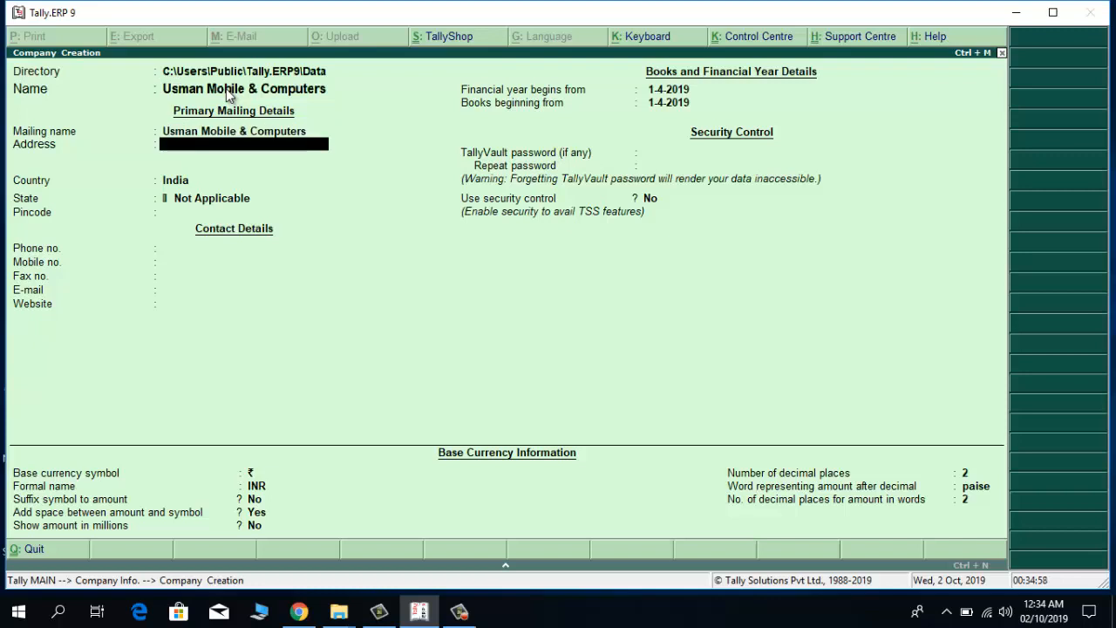
pyautogui.write('Lahore')
pyautogui.press('Return')
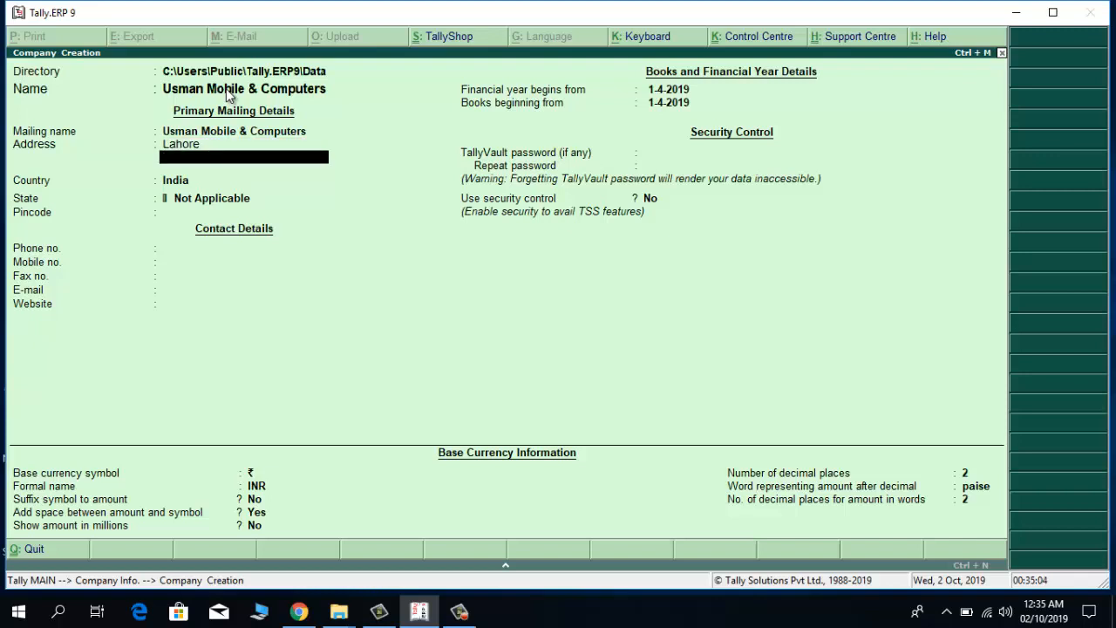
pyautogui.press('Return')
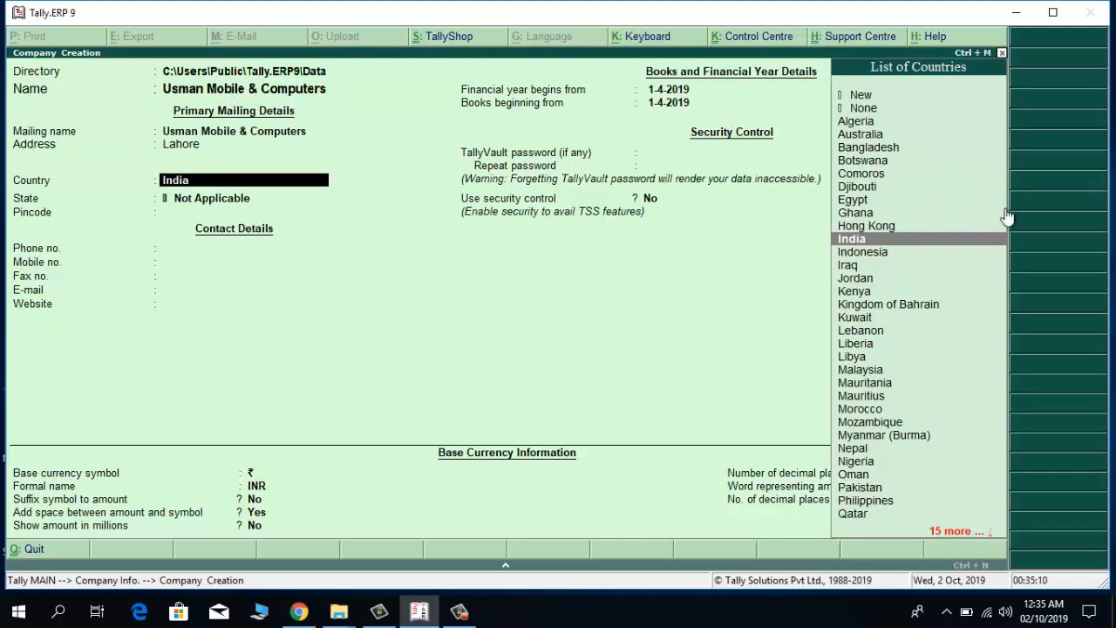
# Choose Pakistan from the List of Countries as the company's country.
pyautogui.click(879, 491)
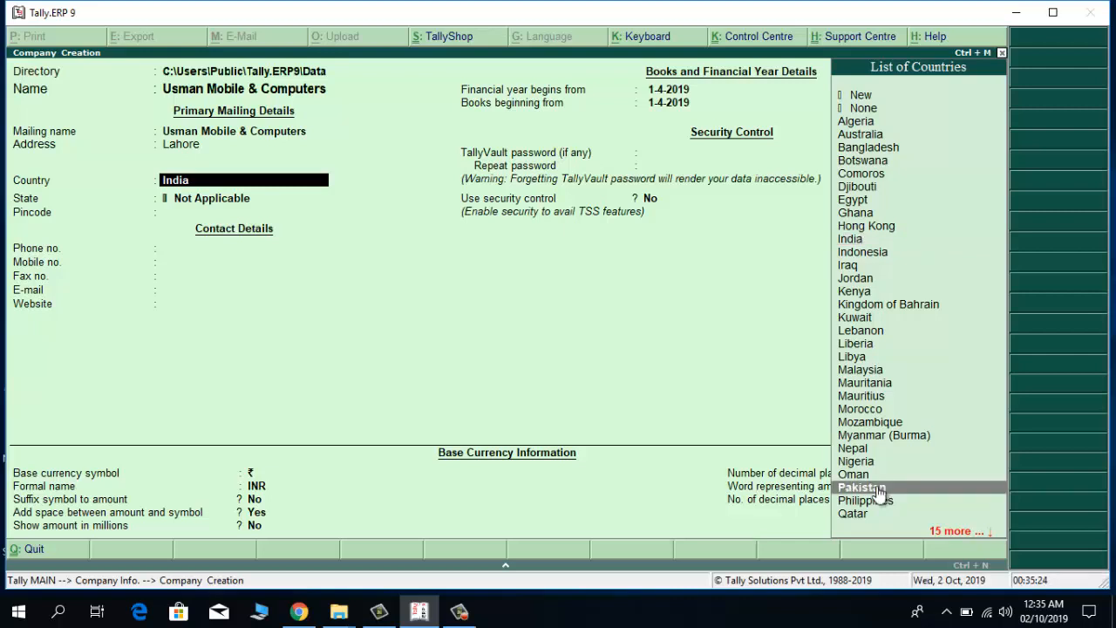
pyautogui.click(879, 491)
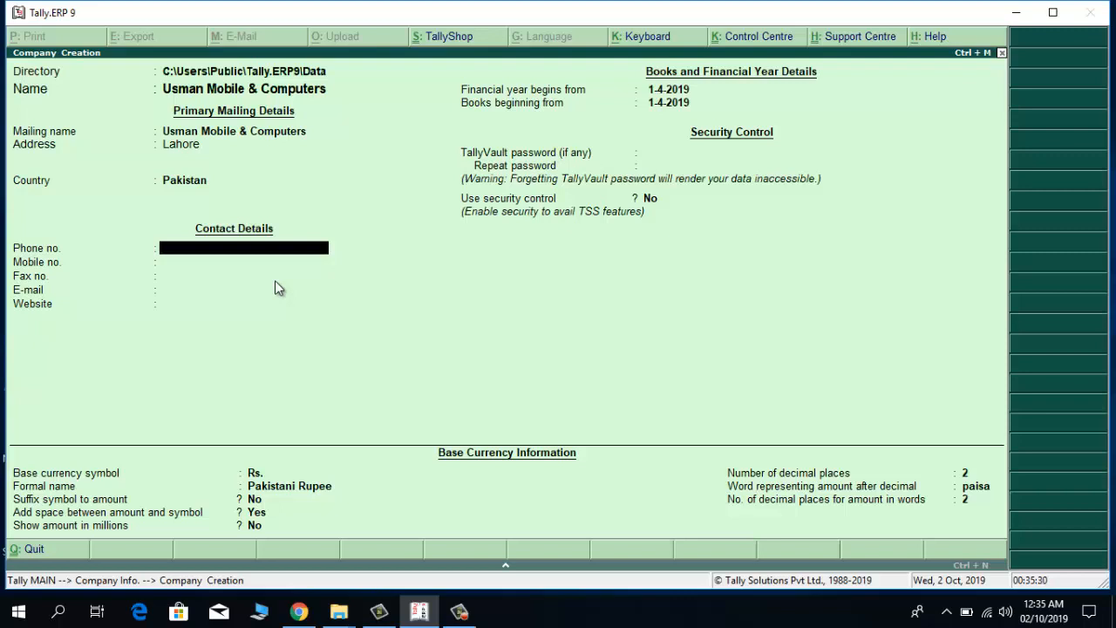
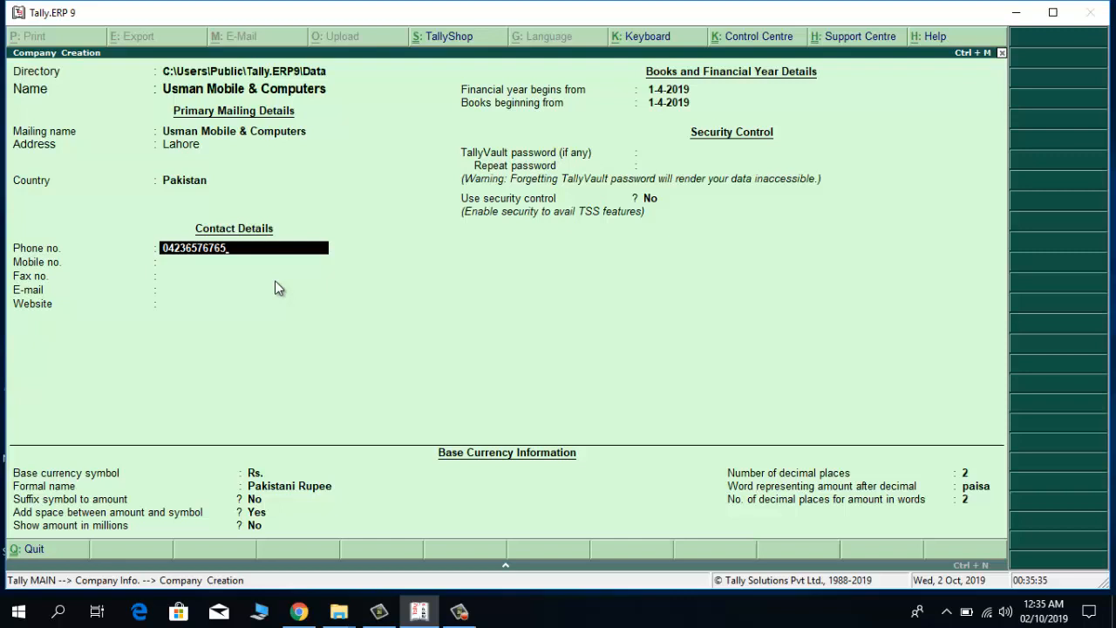
# Enter the landline and mobile numbers, correcting the phone entry, and skip fax, e-mail and website.
pyautogui.press('Return')
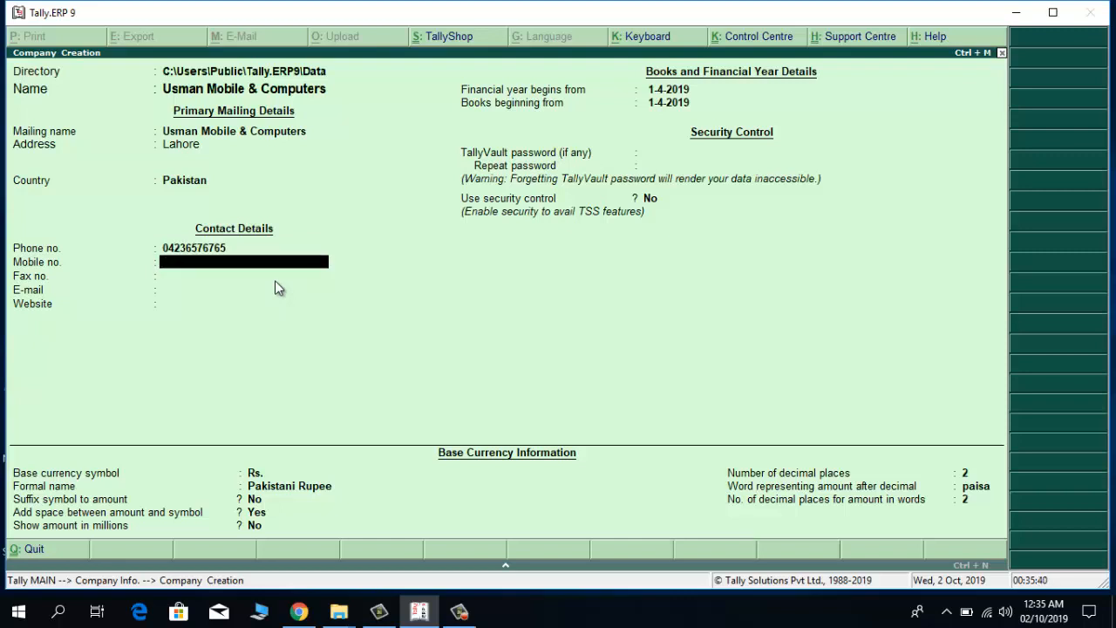
pyautogui.press('Up')
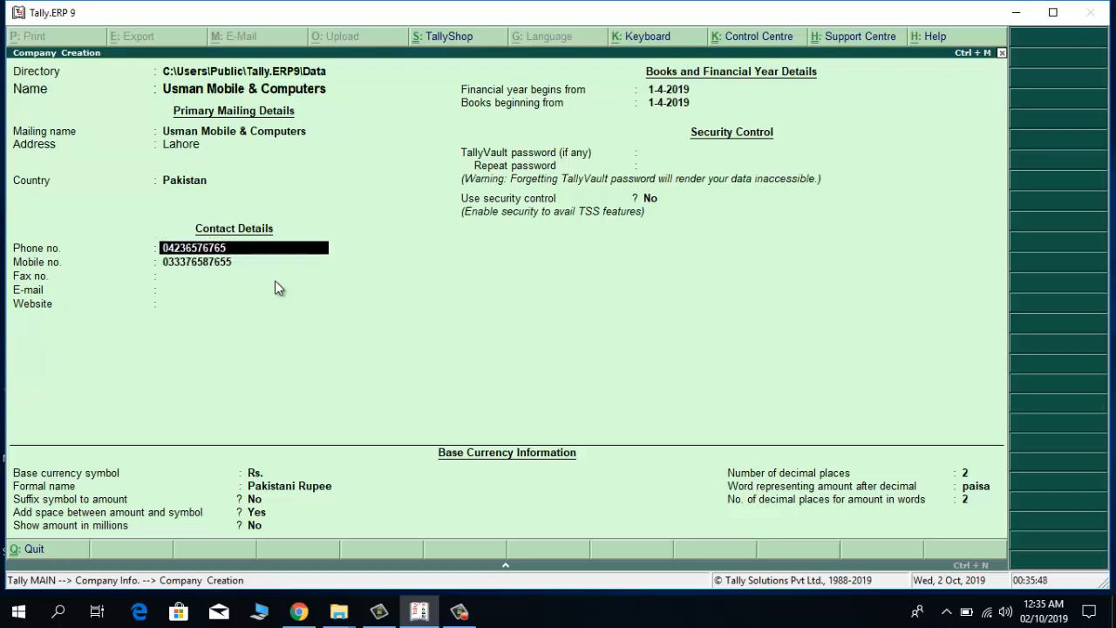
pyautogui.write('7')
pyautogui.press('Return')
pyautogui.press('Return')
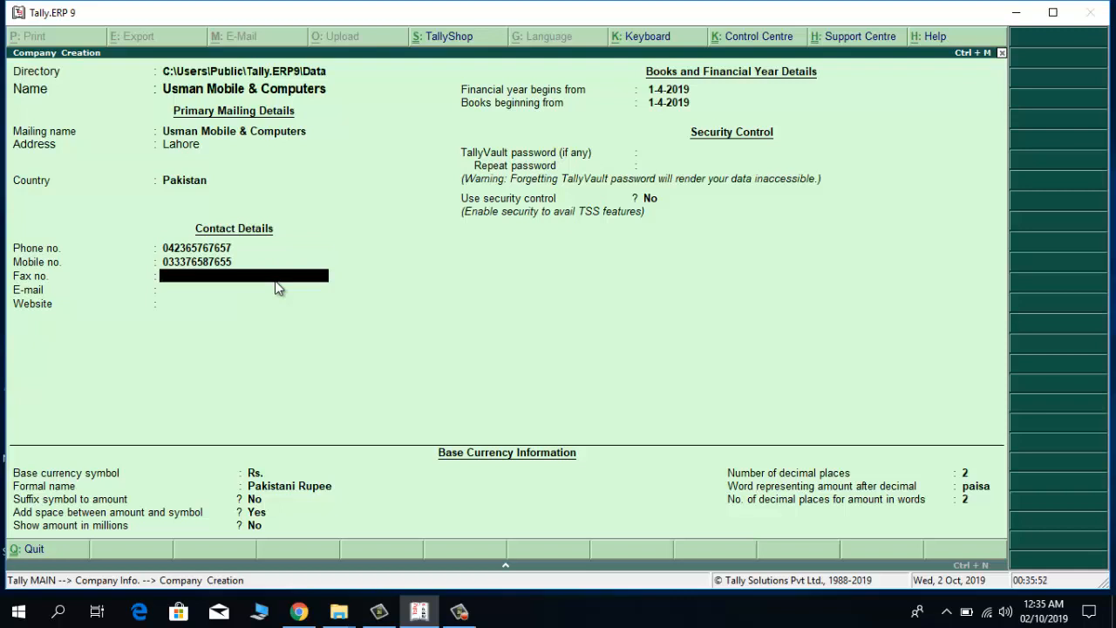
pyautogui.press('Return')
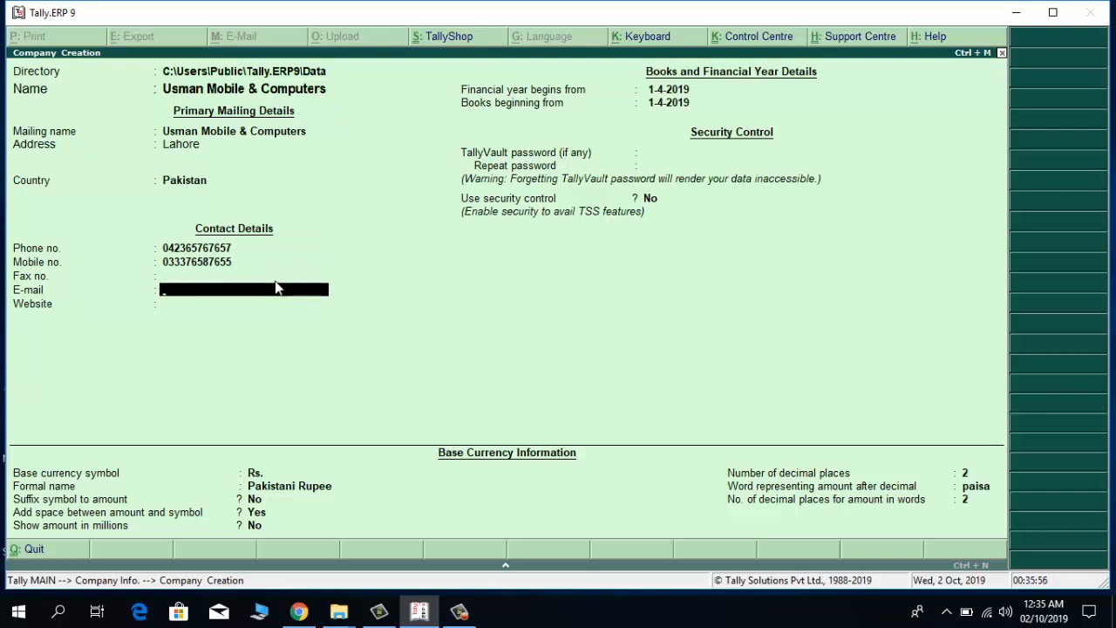
pyautogui.press('Return')
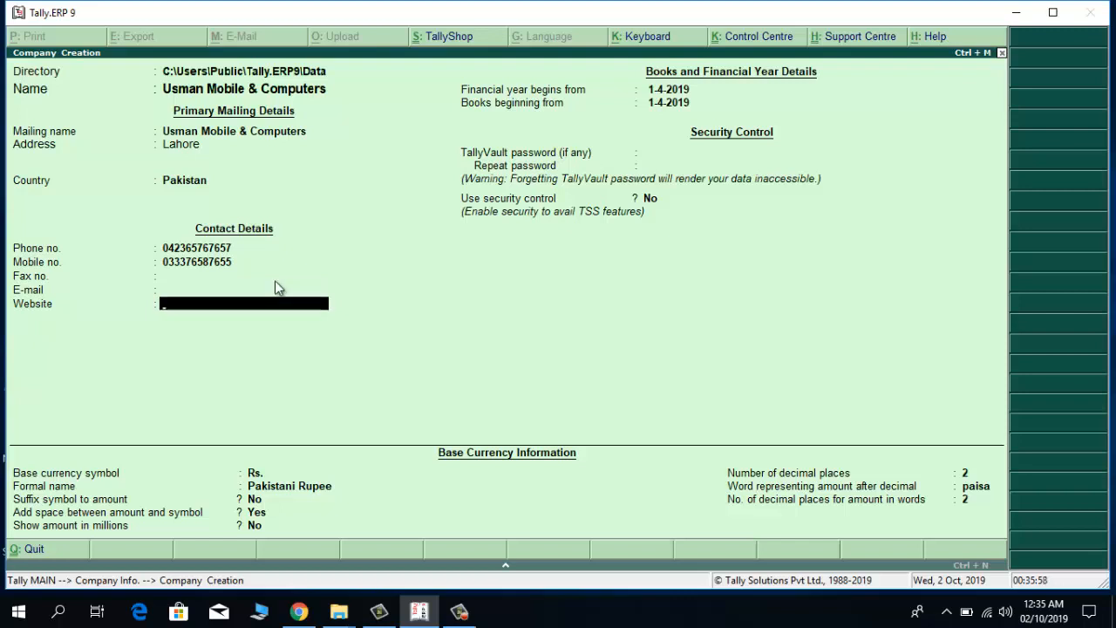
pyautogui.press('Return')
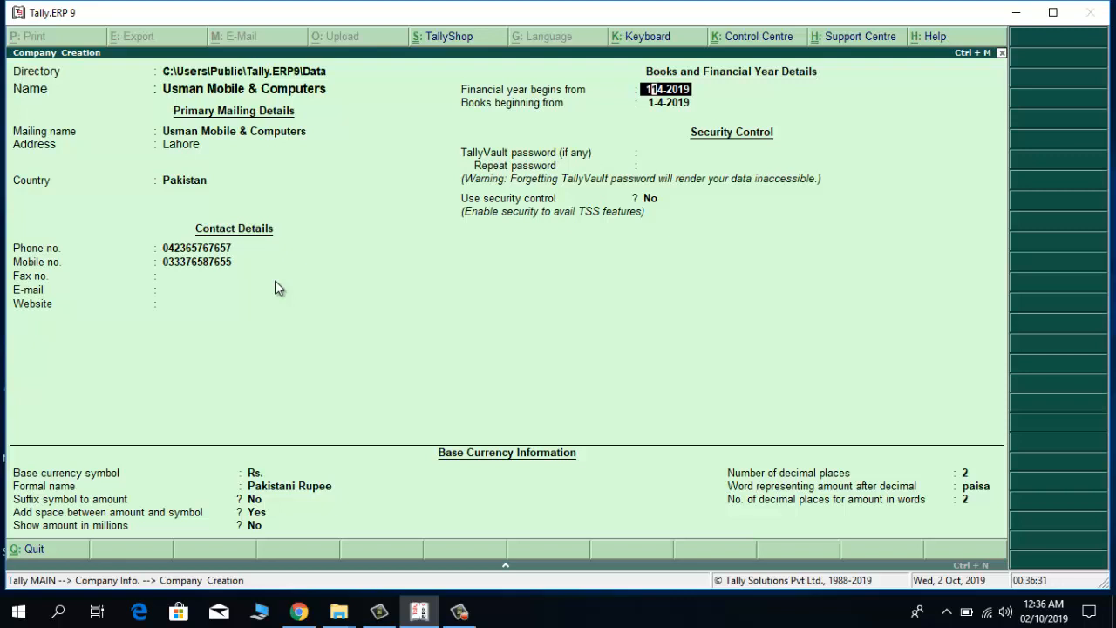
# Change the financial year start to 1-7-2019 and keep books beginning on 1-7-2019.
pyautogui.write('-7')
pyautogui.press('Return')
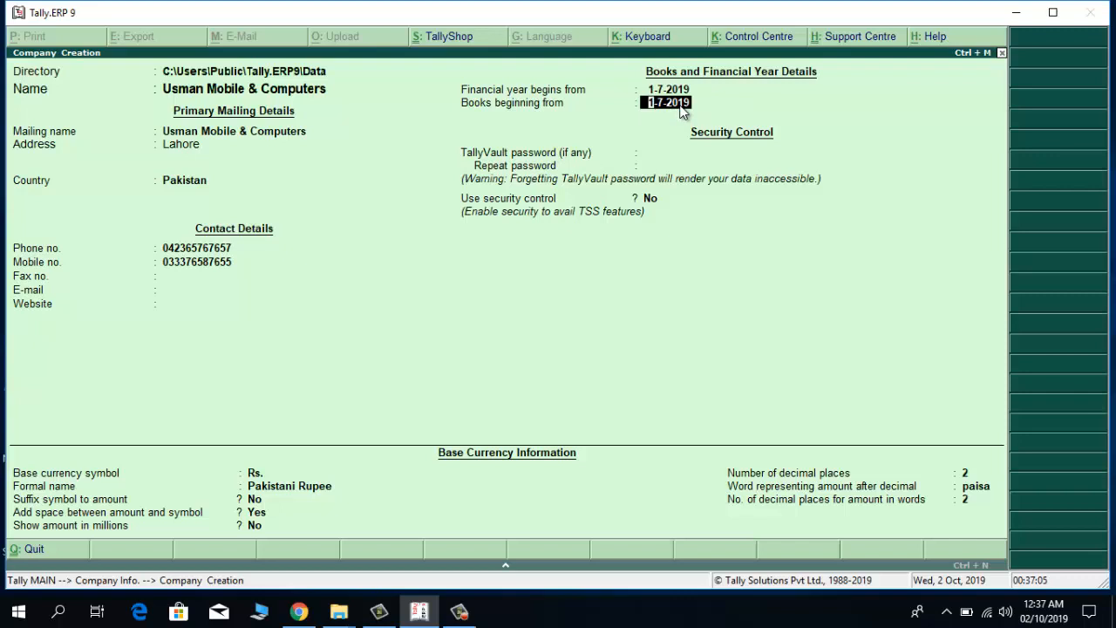
pyautogui.press('Return')
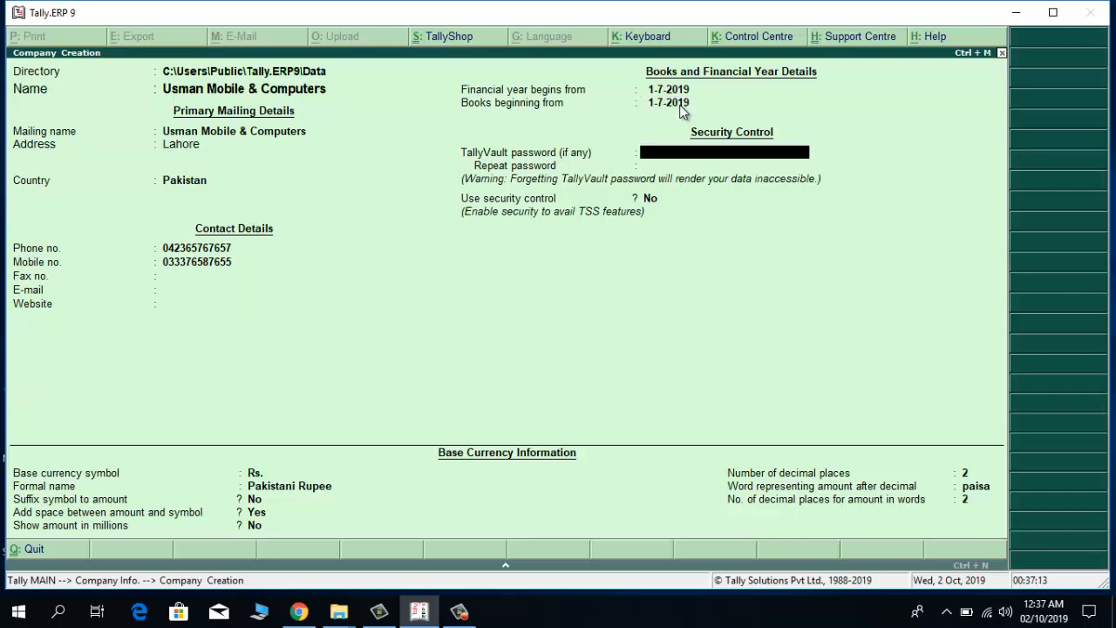
pyautogui.press('Return')
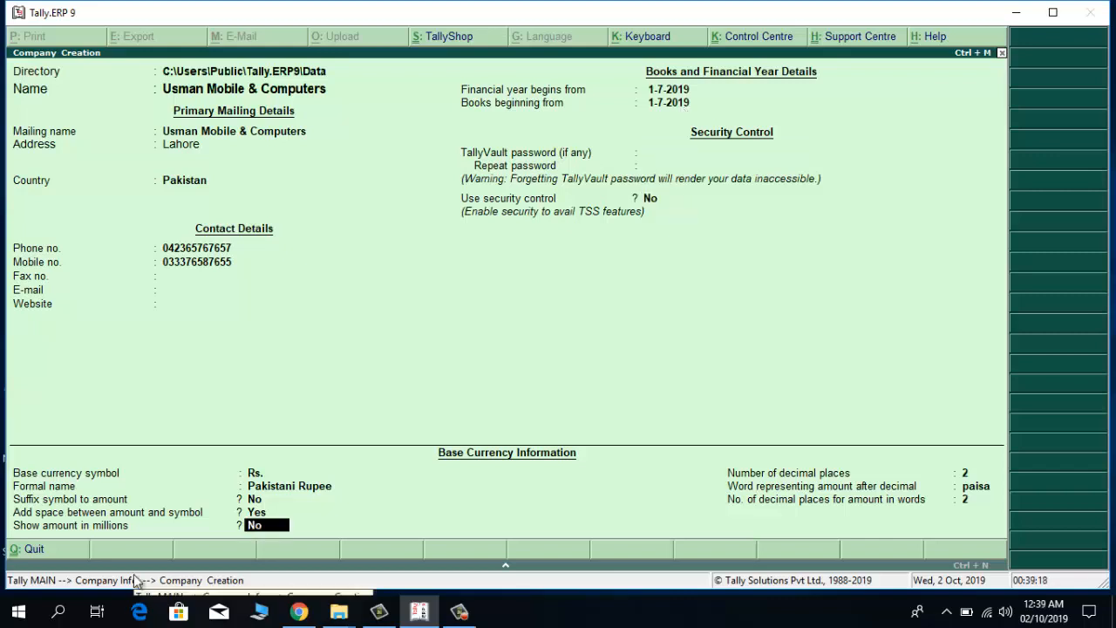
pyautogui.press('Up')
pyautogui.press('Up')
pyautogui.press('Up')
pyautogui.press('Up')
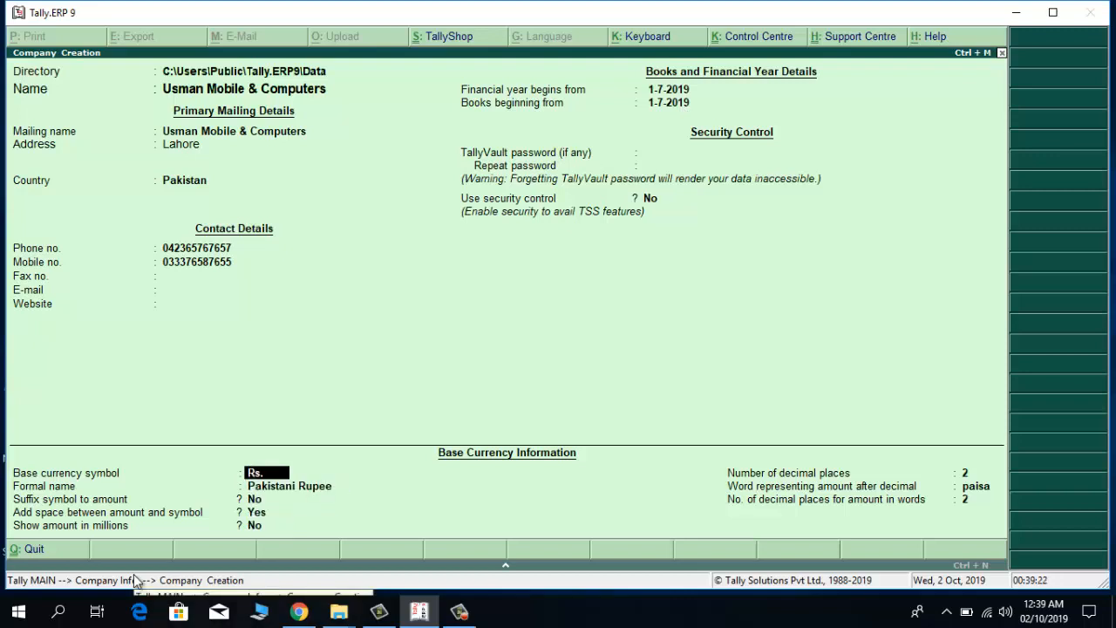
pyautogui.press('Return')
pyautogui.press('Return')
pyautogui.press('Return')
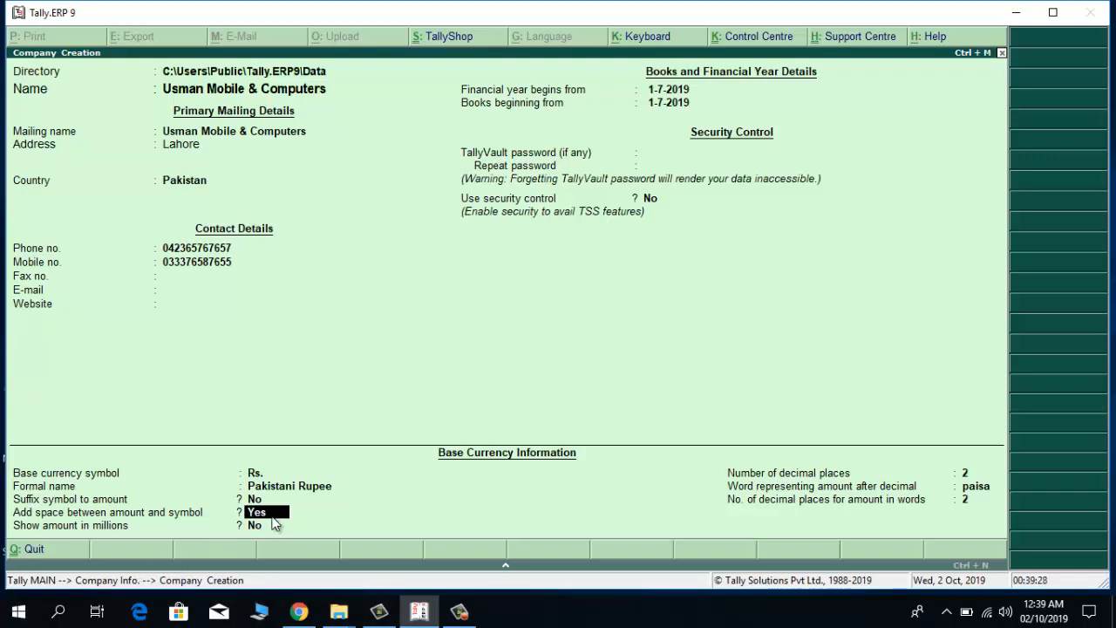
pyautogui.press('Return')
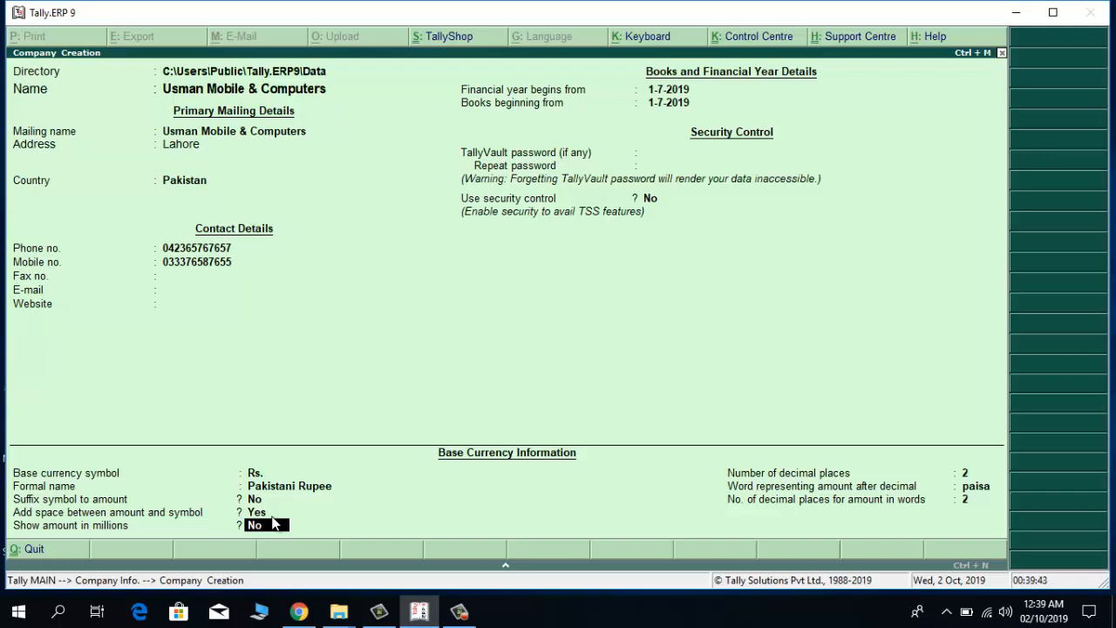
pyautogui.press('Return')
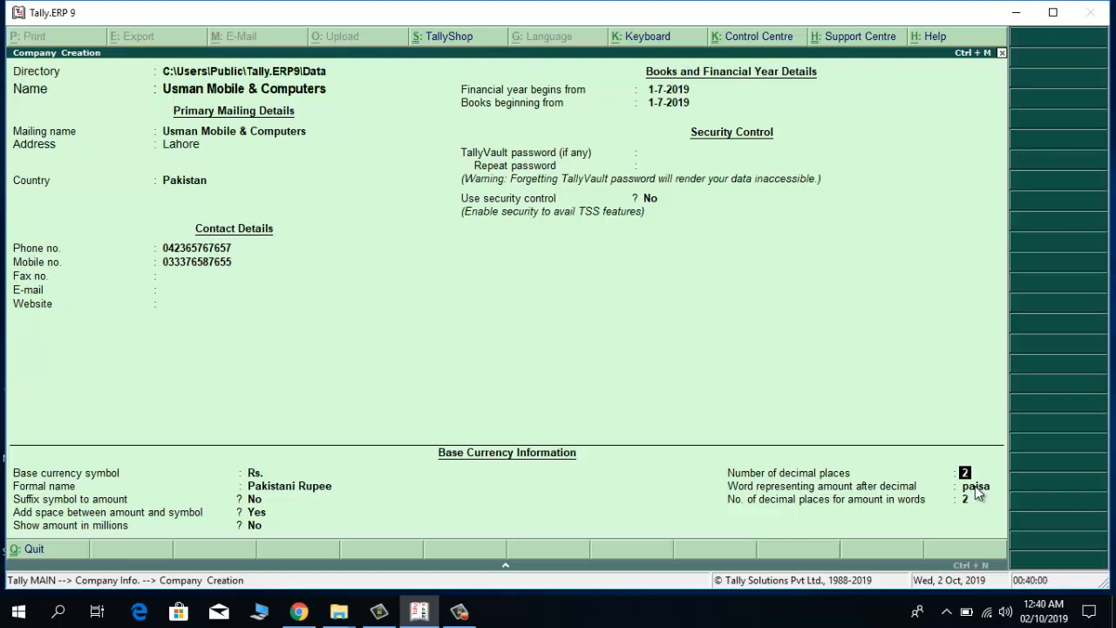
# Set Number of decimal places and decimal places for amount in words both to 0.
pyautogui.write('0')
pyautogui.press('Return')
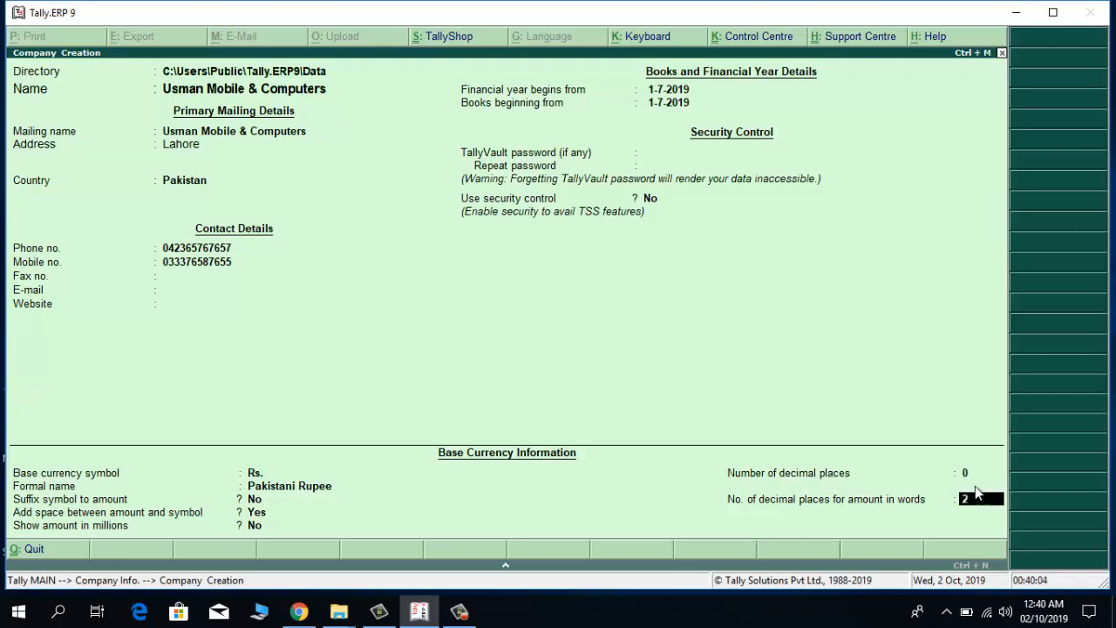
pyautogui.write('0')
pyautogui.press('Return')
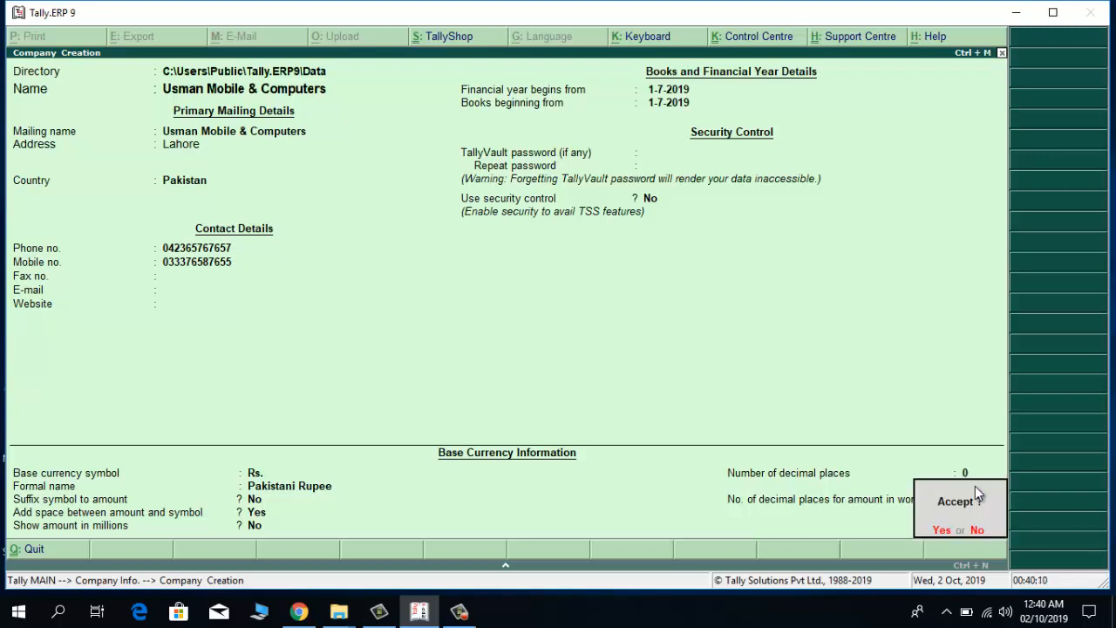
# Answer Yes to Accept? to create Usman Mobile & Computers.
pyautogui.click(941, 530)
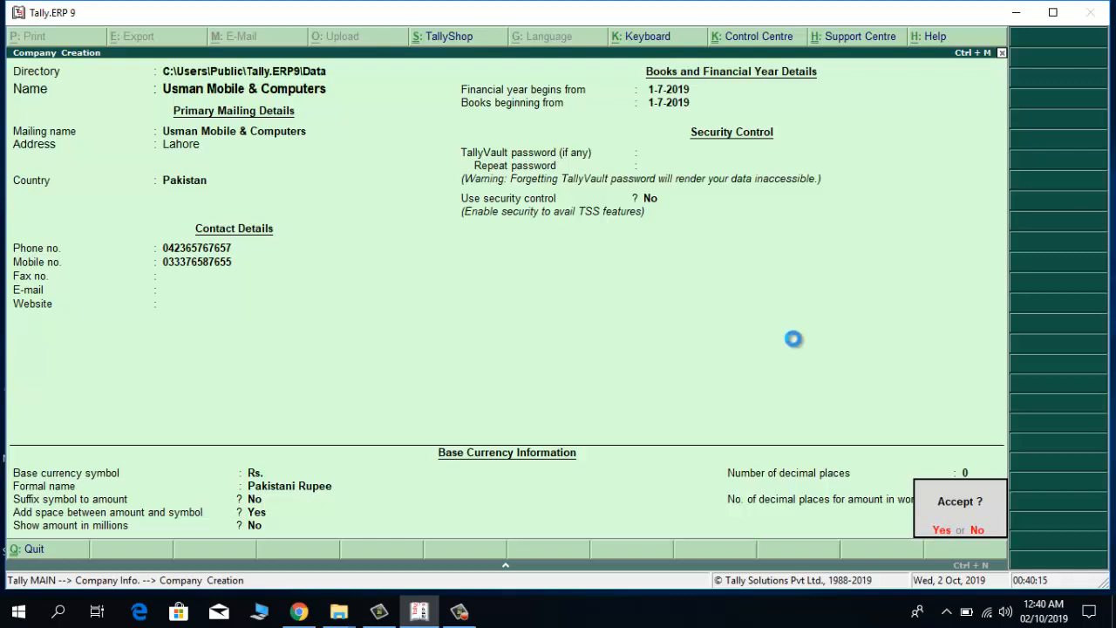